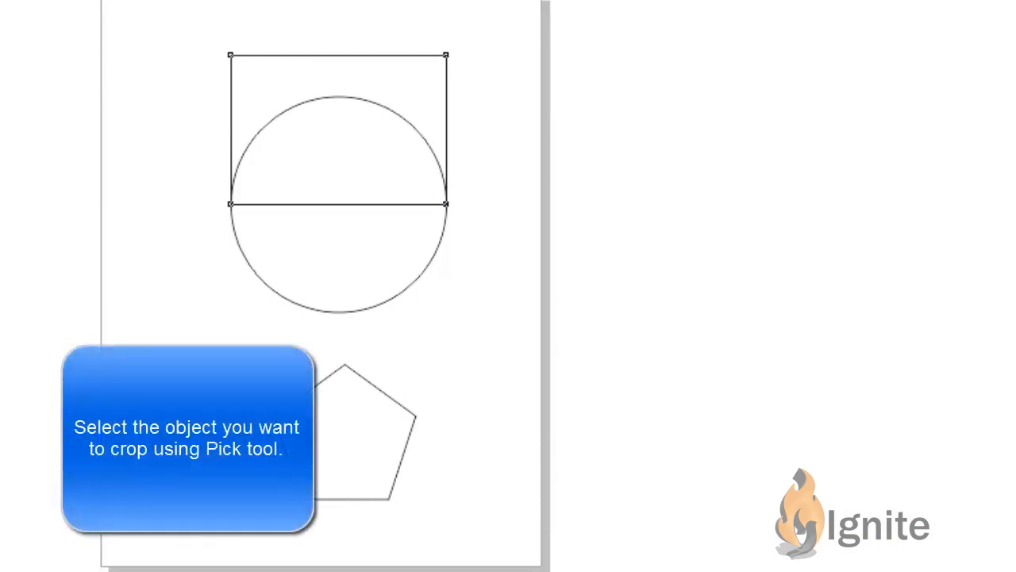
Step: Select the circle and draw a crop marquee around its lower half, starting from its left quadrant
{"action": "key", "text": "space"}
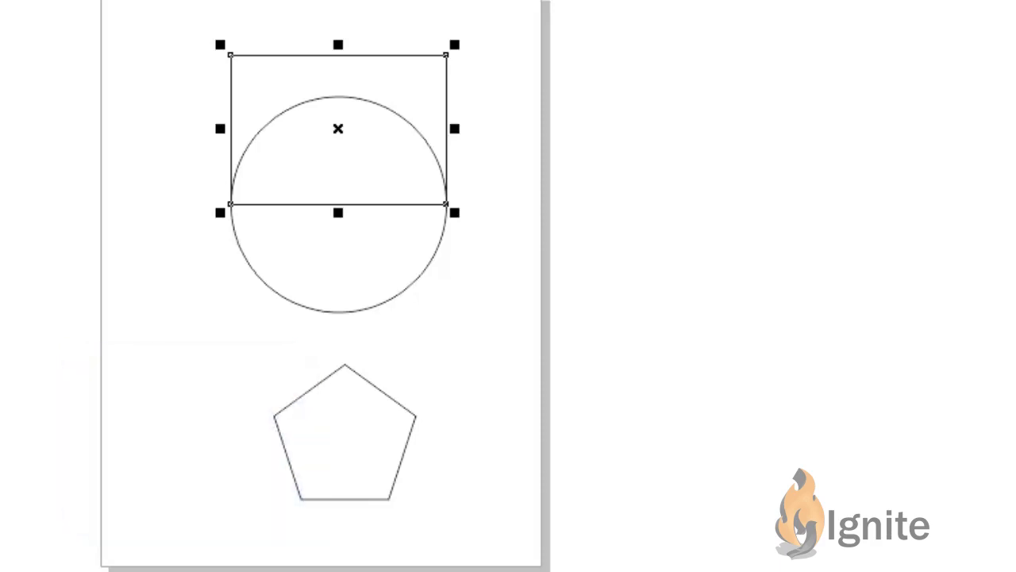
{"action": "left_click", "coordinate": [326, 251]}
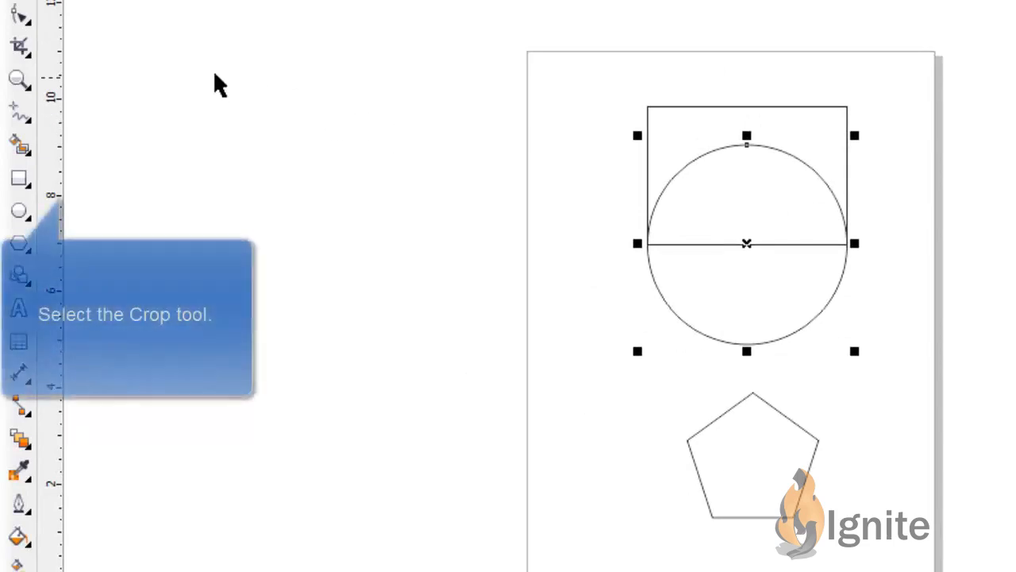
{"action": "left_click", "coordinate": [18, 50]}
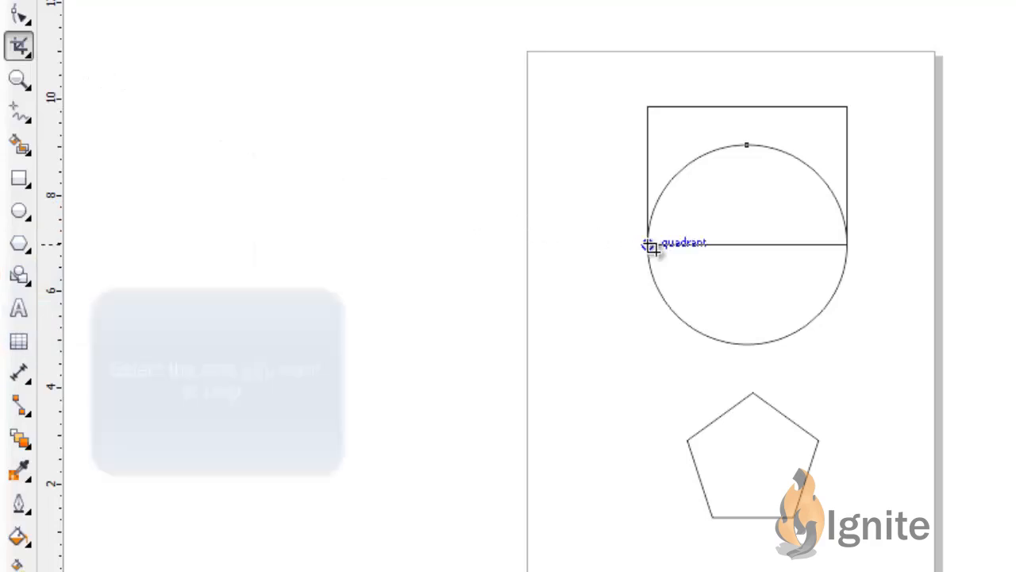
{"action": "left_click_drag", "start_coordinate": [649, 246], "coordinate": [846, 346]}
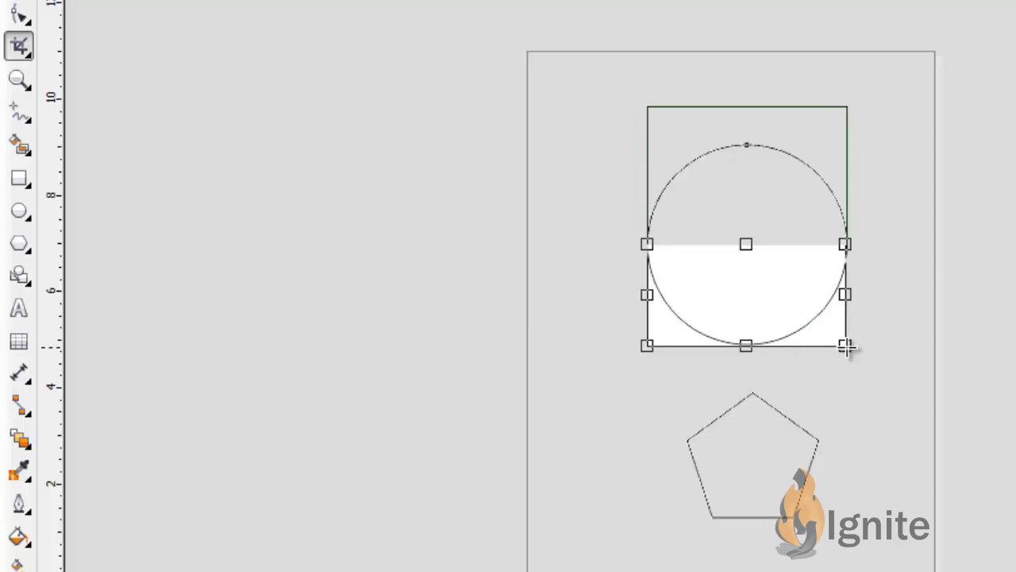
Step: Crop the circle with the marquee enlarged to about 4.54 by 2.33 inches and rotated to about 328°
{"action": "left_click_drag", "start_coordinate": [848, 349], "coordinate": [866, 367]}
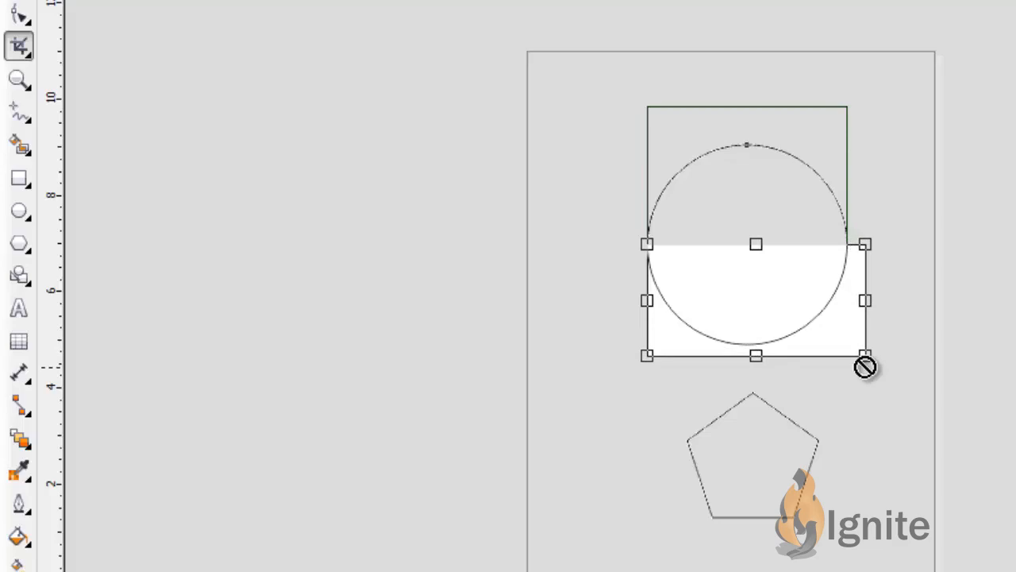
{"action": "left_click", "coordinate": [754, 308]}
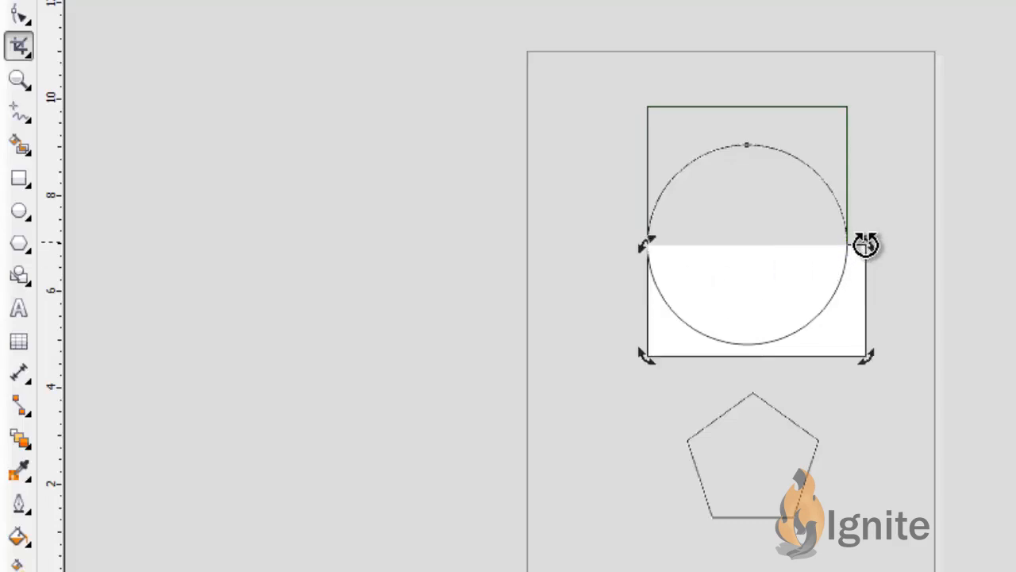
{"action": "left_click_drag", "start_coordinate": [865, 242], "coordinate": [864, 311]}
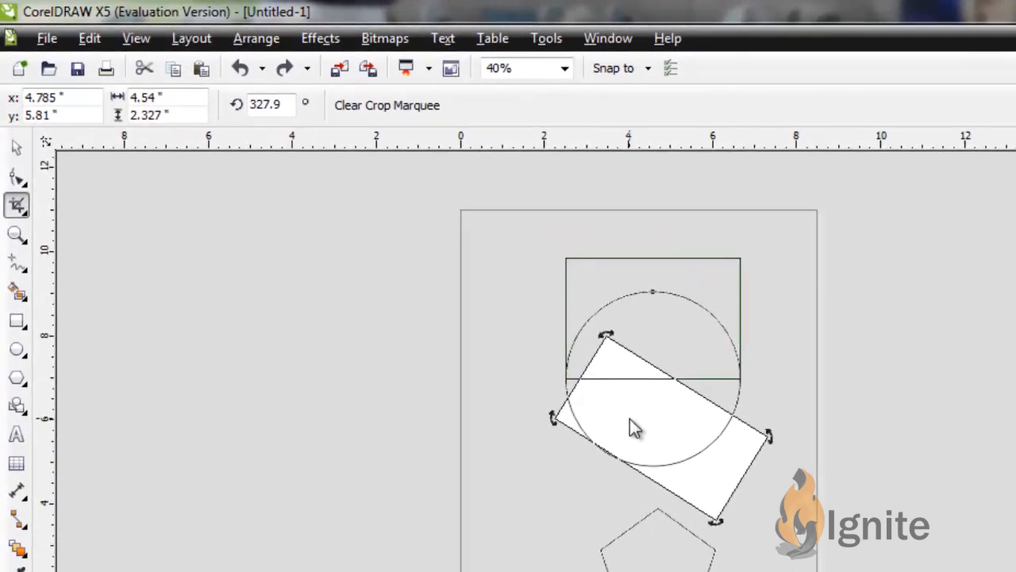
{"action": "double_click", "coordinate": [629, 418]}
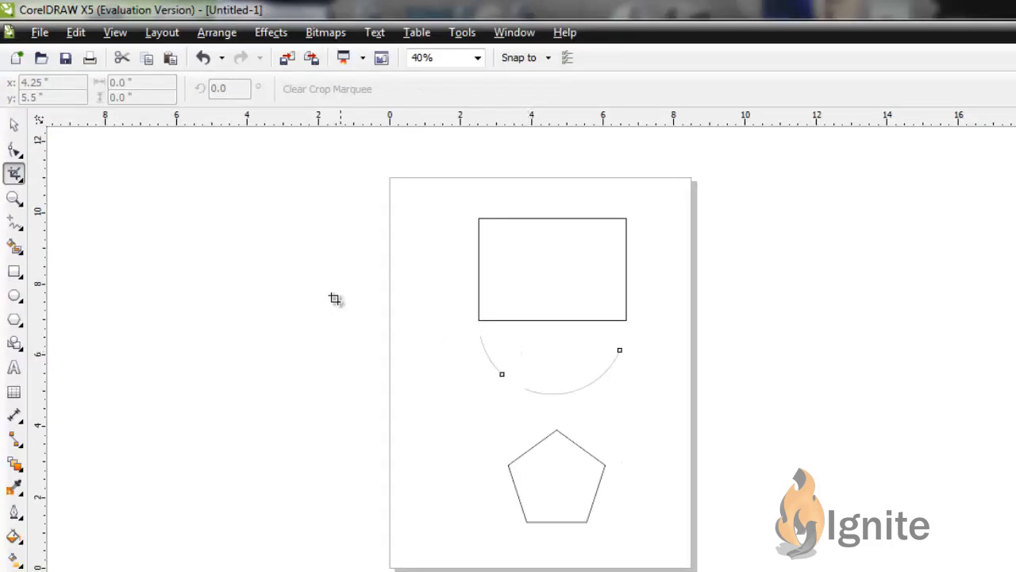
Step: Split the rectangle into upper and lower halves with the Knife tool, cutting between the midpoints of its vertical sides
{"action": "left_click", "coordinate": [23, 183]}
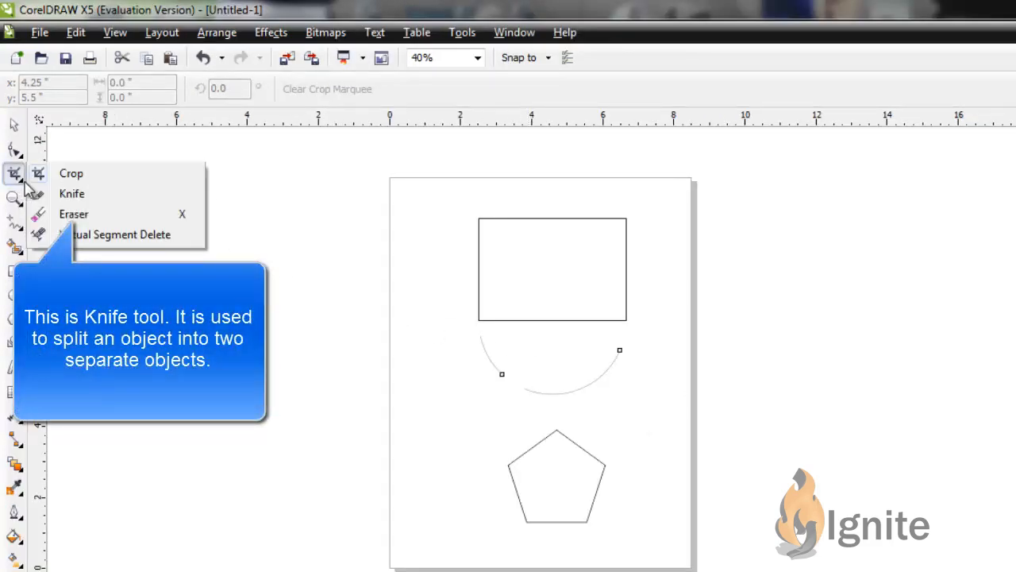
{"action": "left_click", "coordinate": [69, 195]}
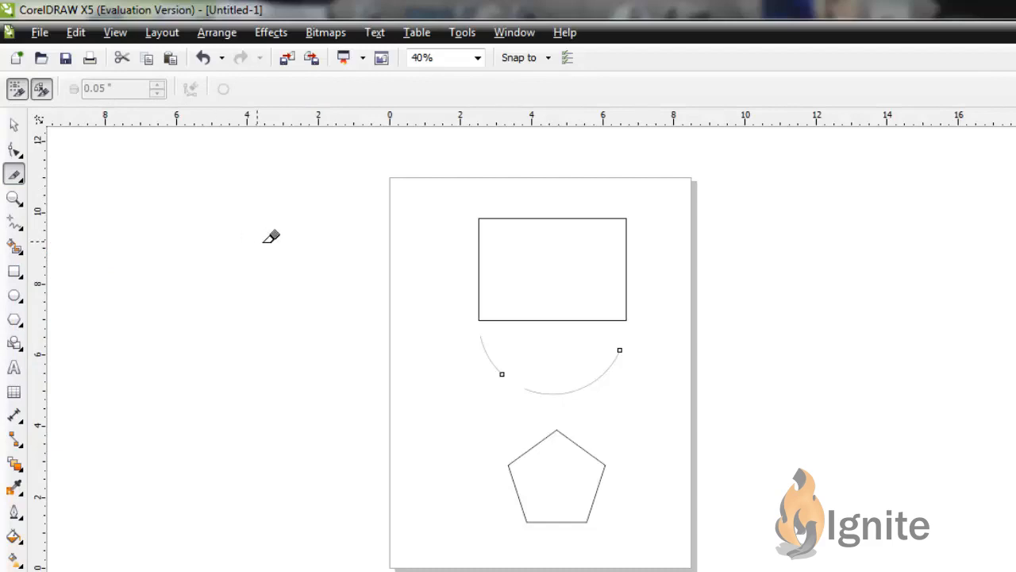
{"action": "key", "text": "ctrl+z"}
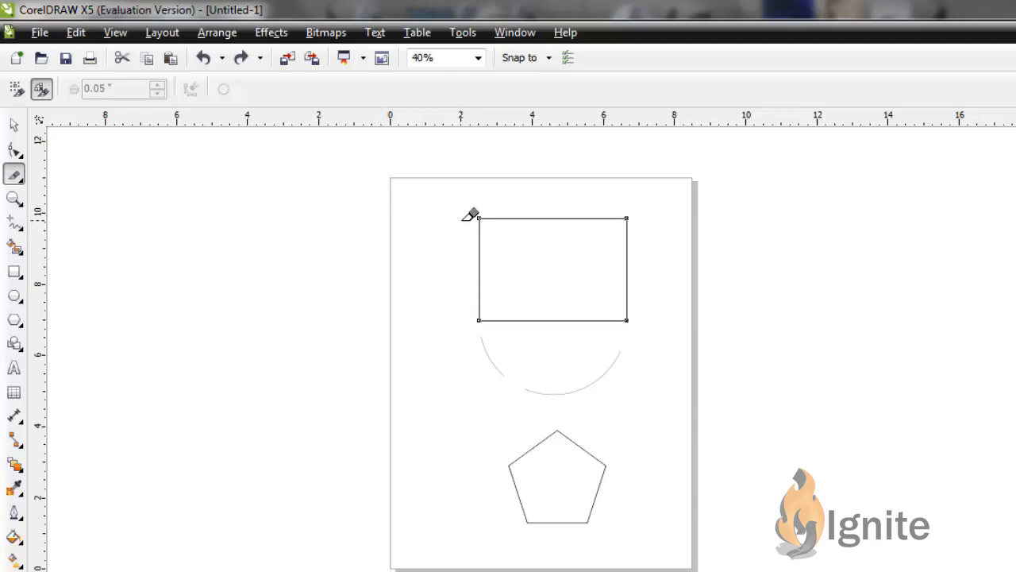
{"action": "left_click", "coordinate": [478, 269]}
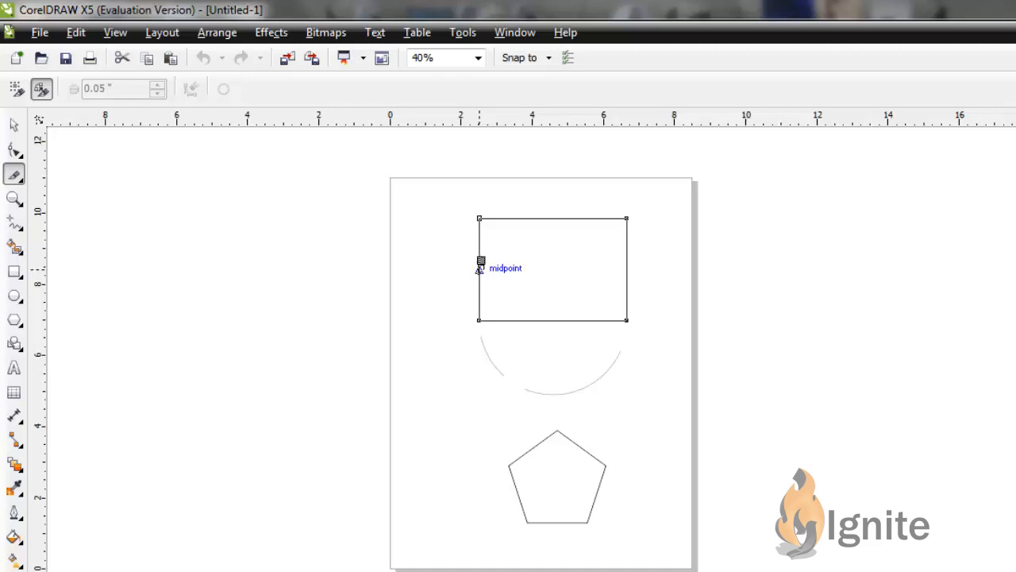
{"action": "left_click_drag", "start_coordinate": [479, 269], "coordinate": [628, 269]}
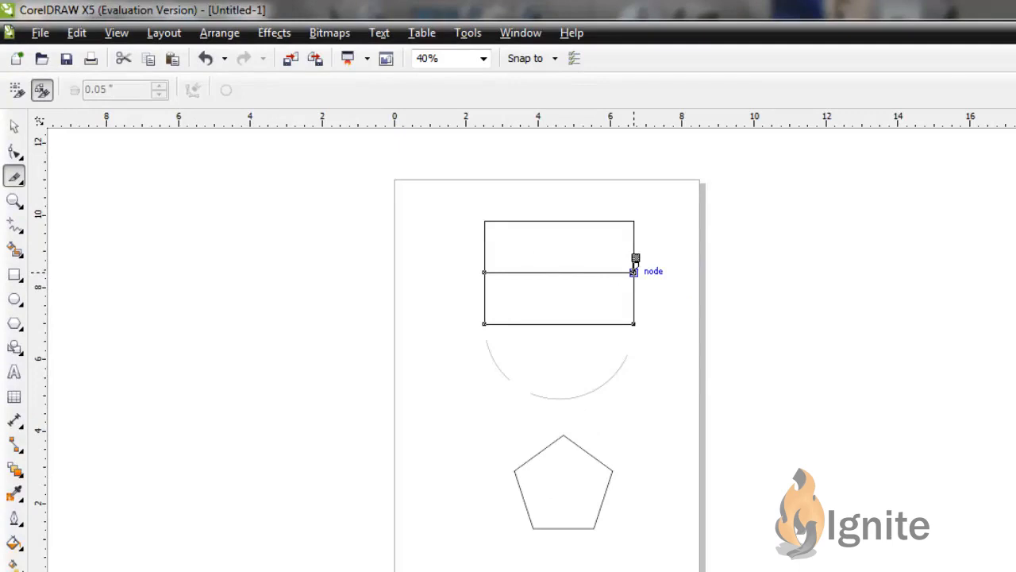
{"action": "left_click", "coordinate": [634, 270]}
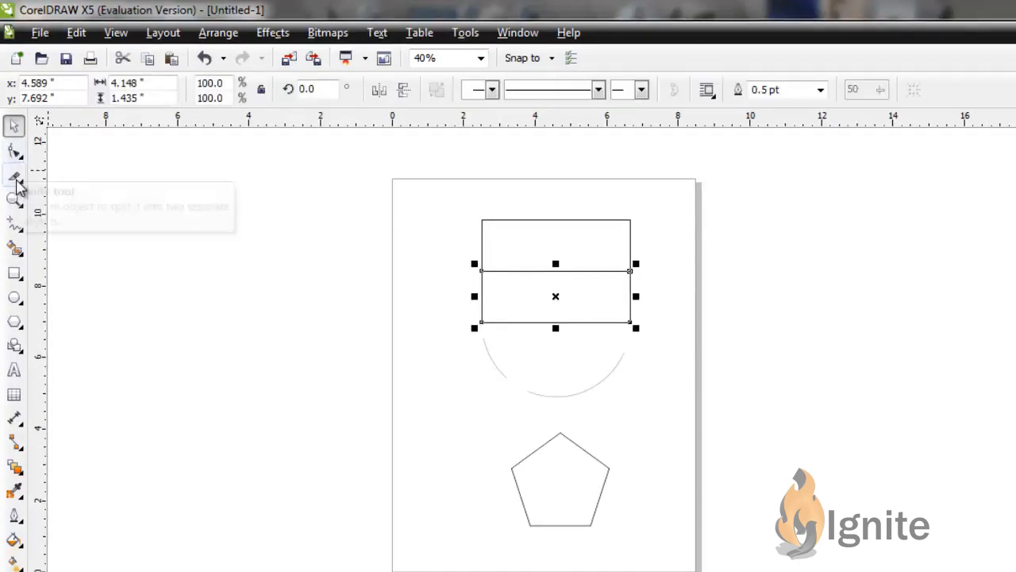
Step: Select the rectangle's upper half and lower half in turn to check that they are separate objects
{"action": "left_click", "coordinate": [15, 177]}
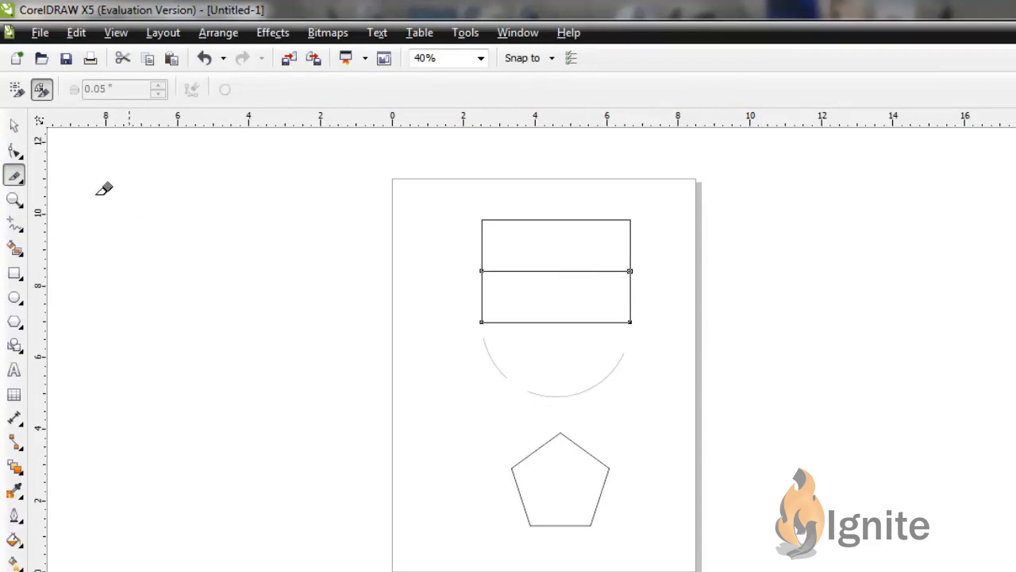
{"action": "left_click", "coordinate": [14, 125]}
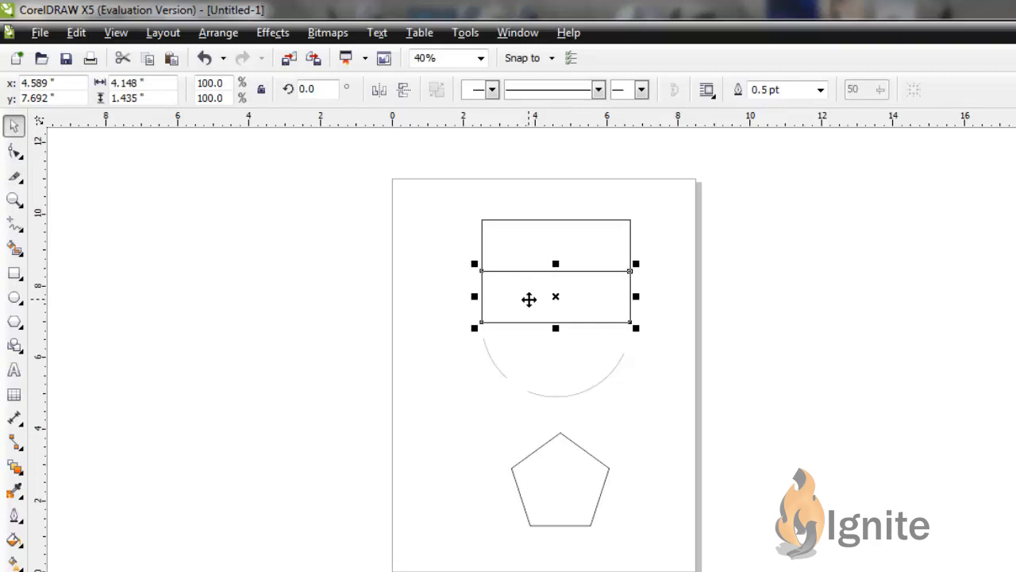
{"action": "left_click", "coordinate": [519, 236]}
{"action": "left_click", "coordinate": [528, 291]}
Step: Activate the Eraser tool and set its thickness to 0.3 inches
{"action": "left_click", "coordinate": [22, 182]}
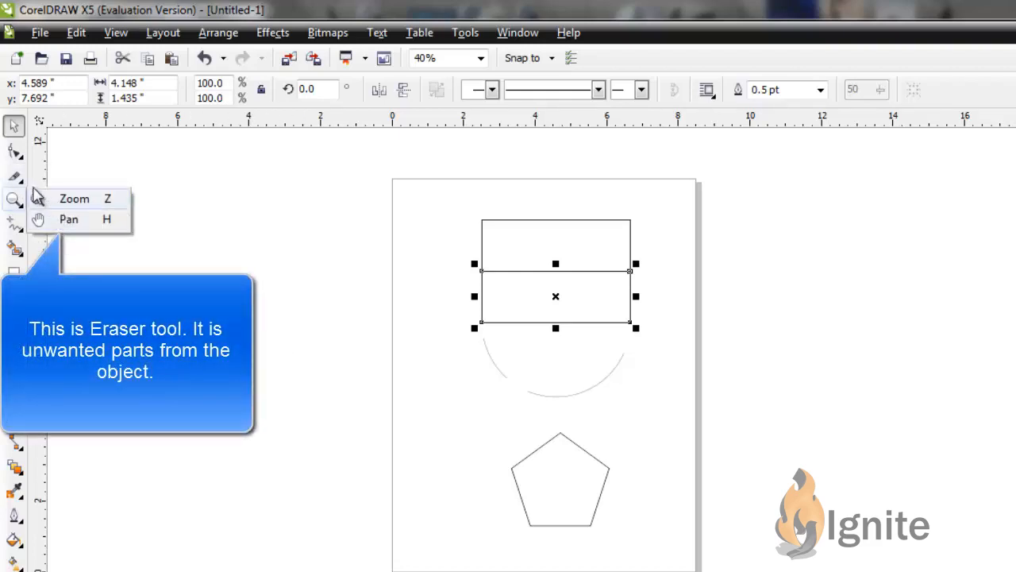
{"action": "mouse_move", "coordinate": [21, 182]}
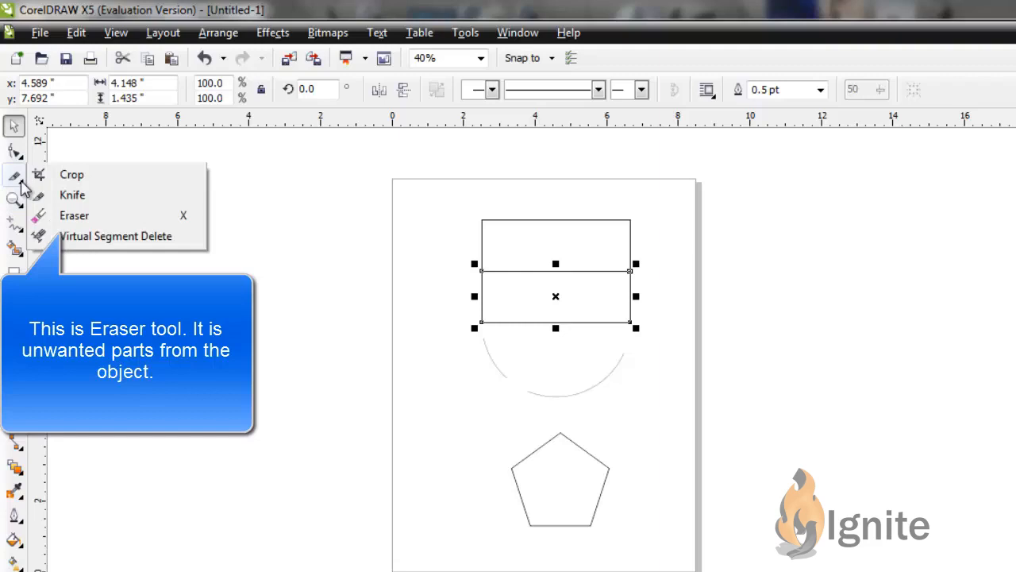
{"action": "left_click", "coordinate": [89, 217]}
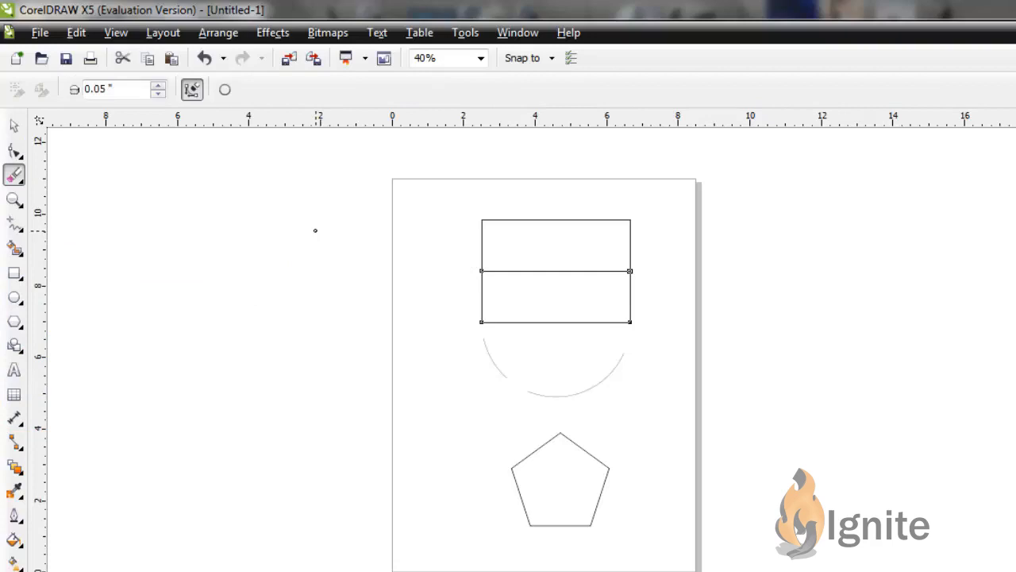
{"action": "left_click", "coordinate": [158, 86]}
{"action": "left_click", "coordinate": [158, 86]}
{"action": "left_click", "coordinate": [158, 86]}
{"action": "left_click", "coordinate": [158, 86]}
{"action": "left_click", "coordinate": [158, 86]}
{"action": "left_click", "coordinate": [158, 86]}
{"action": "left_click", "coordinate": [158, 86]}
{"action": "left_click", "coordinate": [158, 86]}
{"action": "left_click", "coordinate": [158, 86]}
{"action": "left_click", "coordinate": [158, 85]}
{"action": "left_click", "coordinate": [158, 86]}
{"action": "left_click", "coordinate": [158, 85]}
{"action": "left_click", "coordinate": [158, 86]}
{"action": "left_click", "coordinate": [158, 86]}
{"action": "left_click", "coordinate": [169, 92]}
{"action": "left_click", "coordinate": [170, 93]}
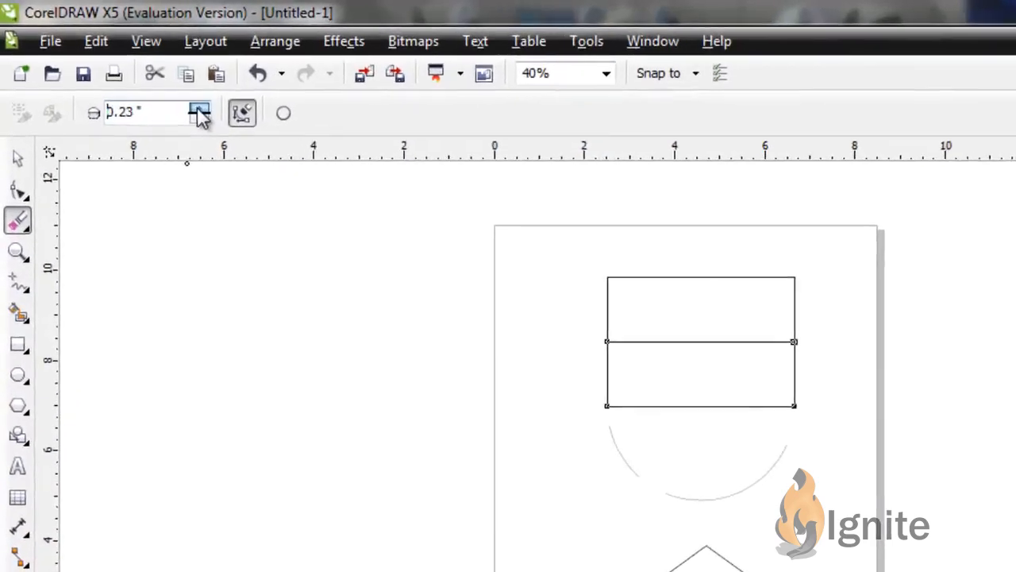
{"action": "left_click", "coordinate": [169, 93]}
{"action": "left_click", "coordinate": [169, 93]}
{"action": "left_click", "coordinate": [169, 93]}
{"action": "left_click", "coordinate": [169, 93]}
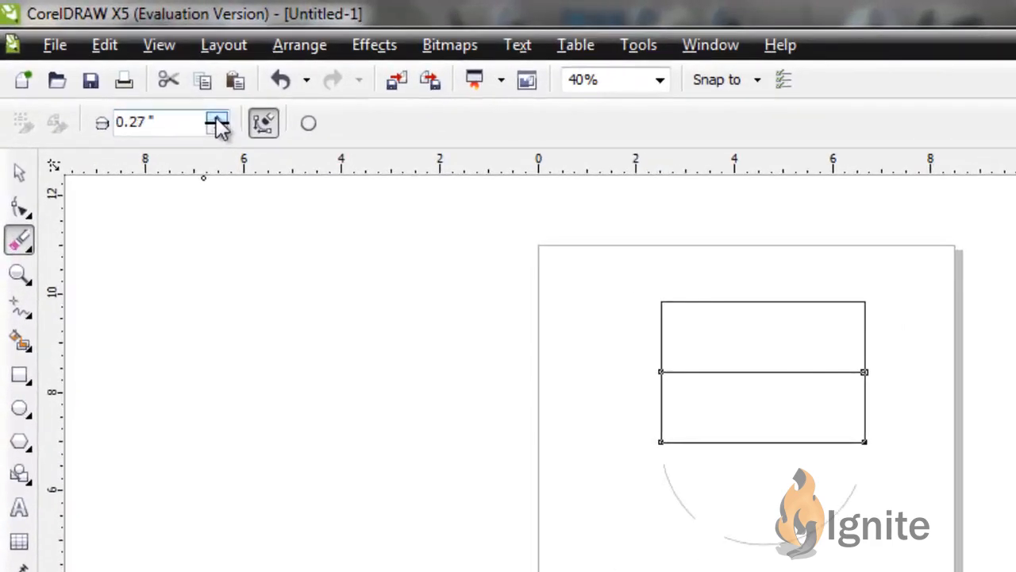
{"action": "left_click", "coordinate": [216, 118]}
{"action": "left_click", "coordinate": [216, 118]}
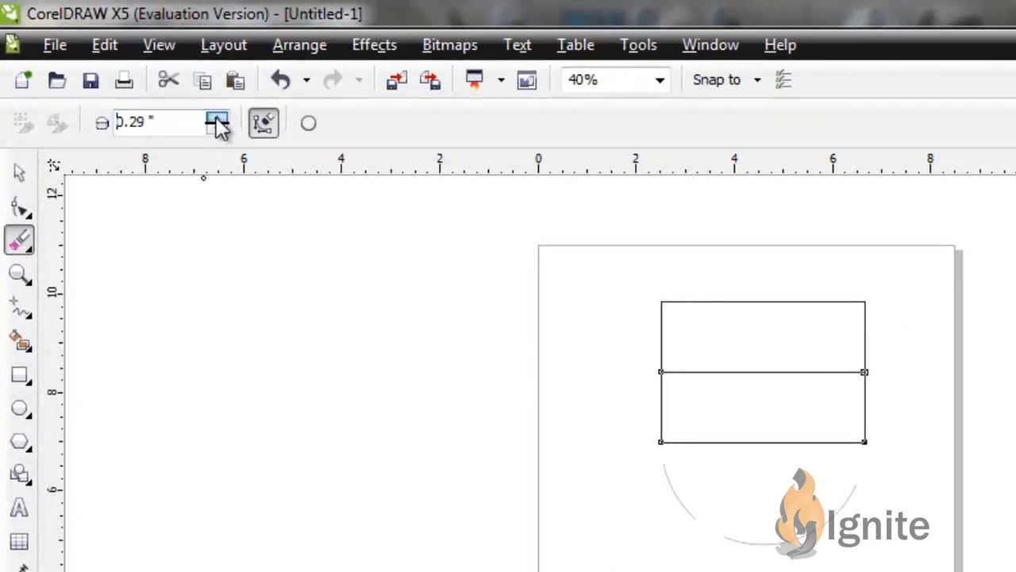
{"action": "left_click", "coordinate": [216, 118]}
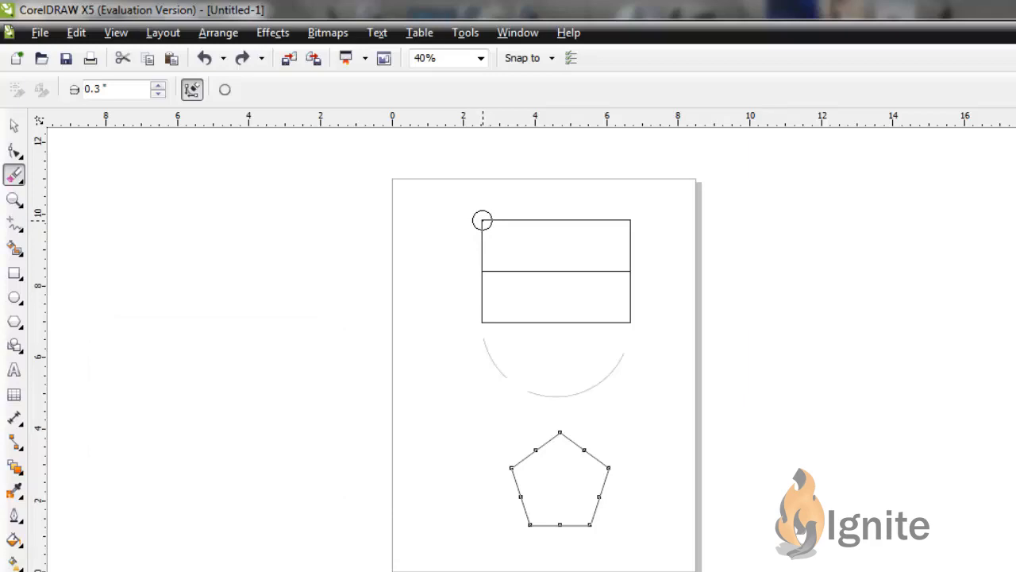
Step: Erase a diagonal strip across the upper rectangle half, from its top-left corner through its bottom edge
{"action": "left_click", "coordinate": [482, 221]}
{"action": "left_click_drag", "start_coordinate": [482, 219], "coordinate": [576, 279]}
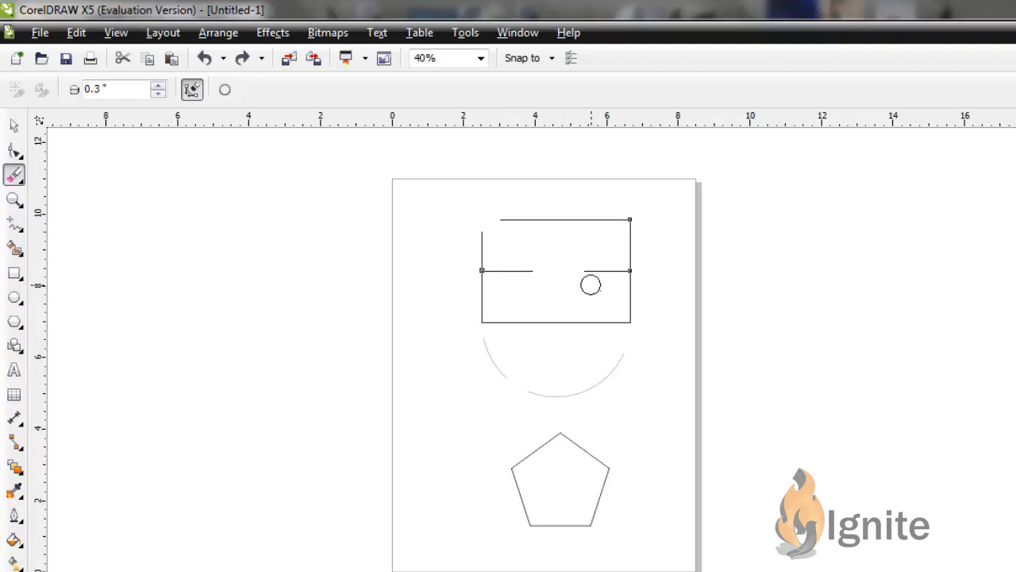